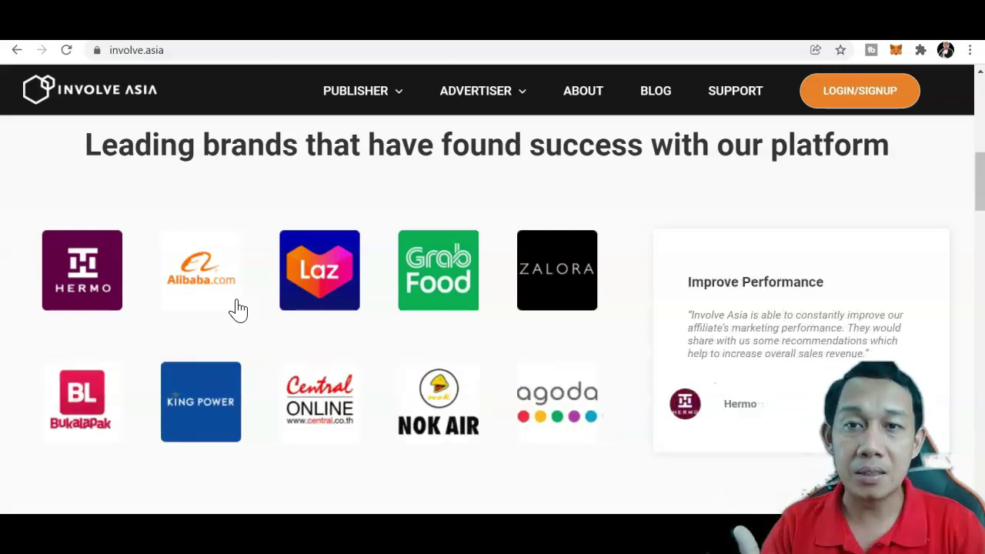
Step: Look through the Involve Asia home page below the leading brands section
{"action": "left_click", "coordinate": [981, 194]}
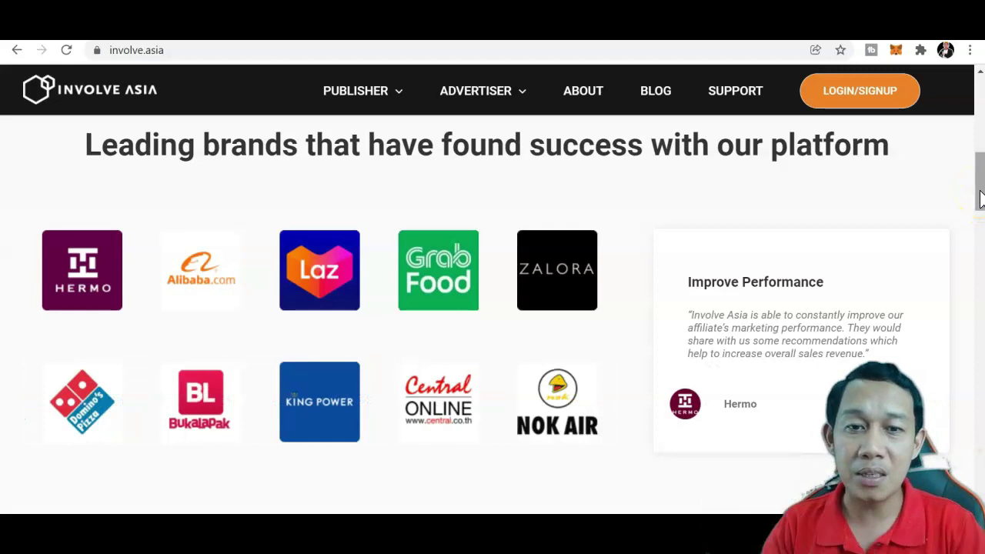
{"action": "scroll", "coordinate": [981, 199], "scroll_direction": "down", "scroll_amount": 5}
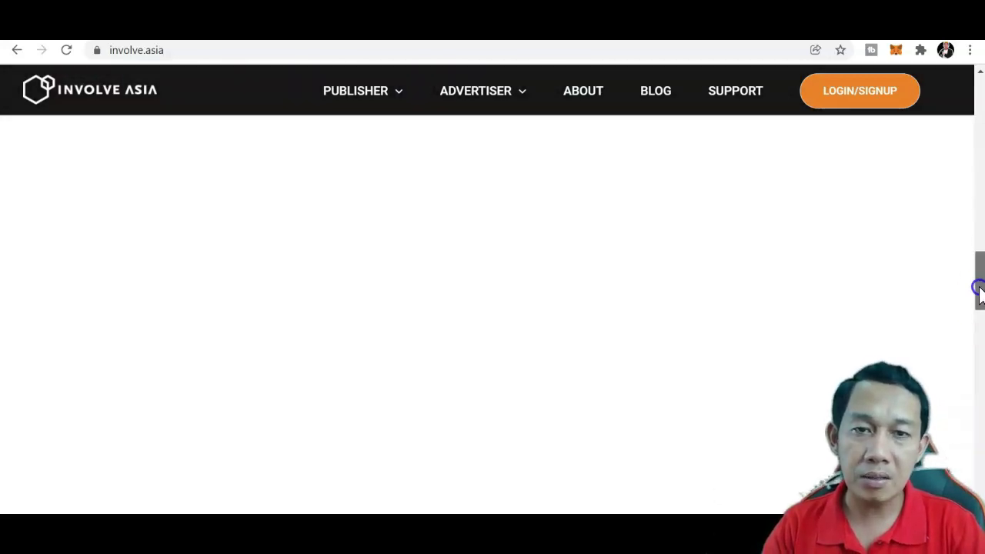
{"action": "left_click_drag", "start_coordinate": [981, 286], "coordinate": [979, 387]}
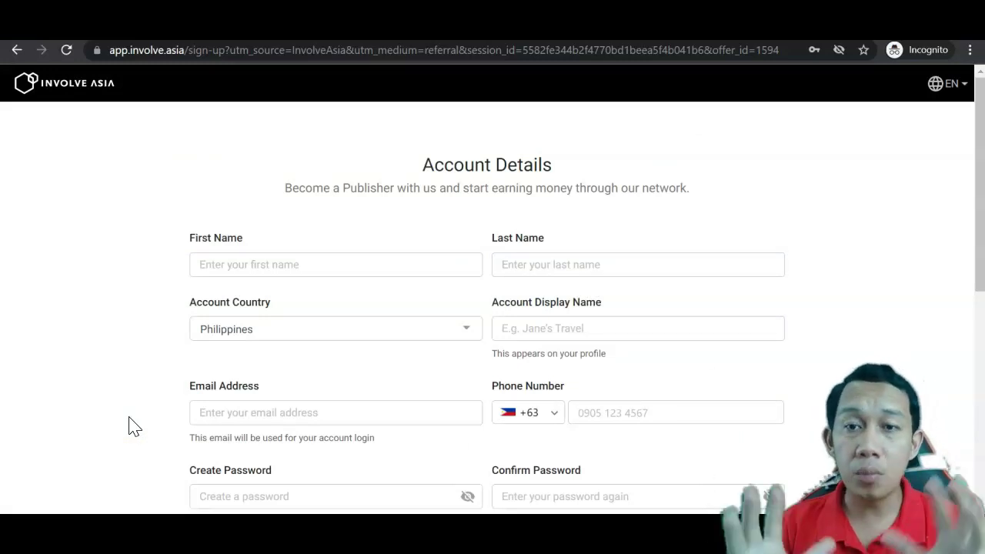
Step: Examine the Account Details fields of the publisher sign-up form, from first name and country to email, phone and password
{"action": "left_click", "coordinate": [272, 267]}
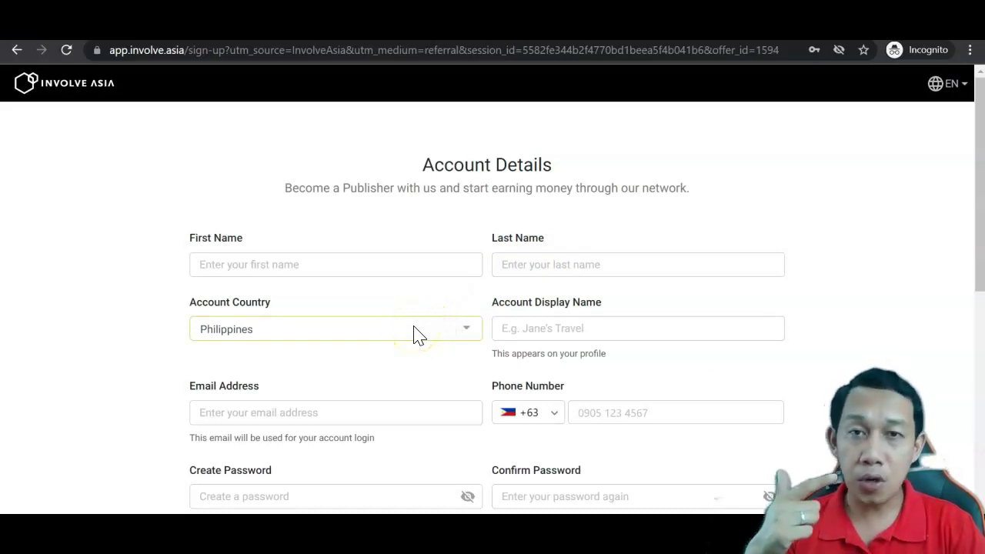
{"action": "left_click", "coordinate": [523, 325]}
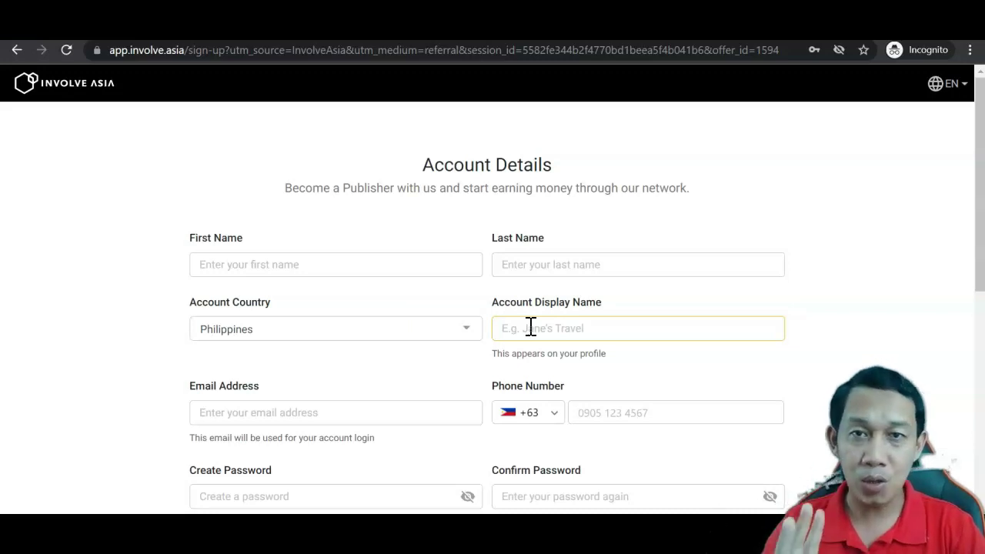
{"action": "left_click", "coordinate": [292, 416]}
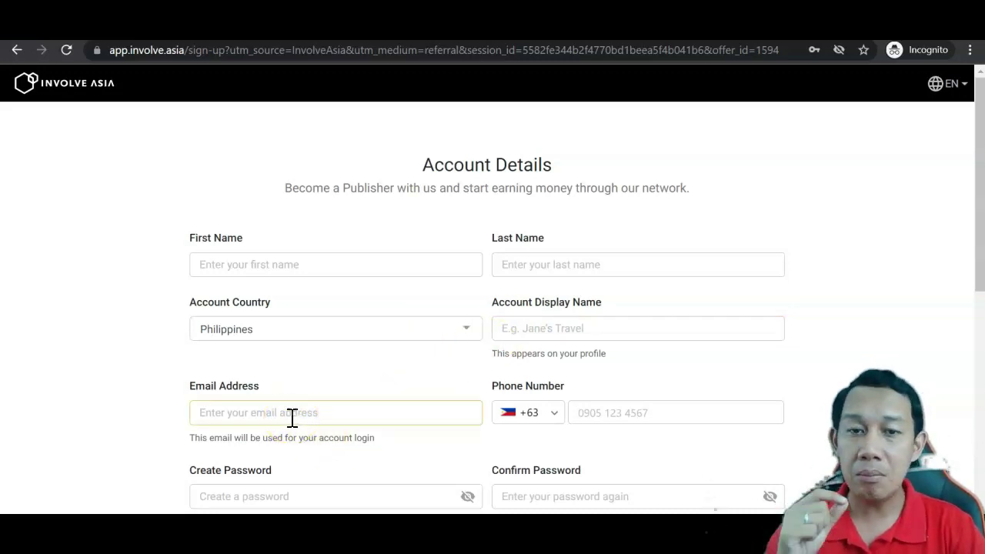
{"action": "left_click_drag", "start_coordinate": [981, 207], "coordinate": [980, 270]}
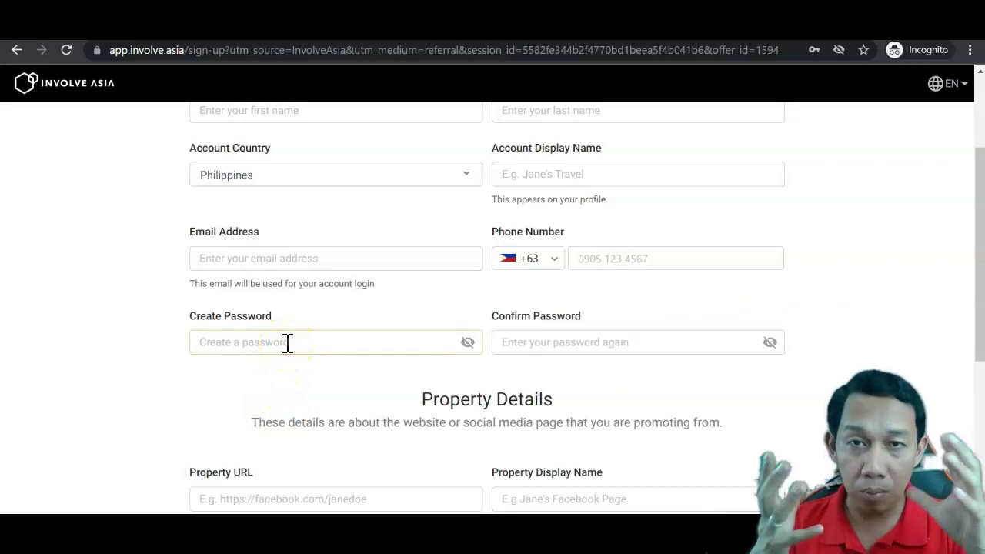
{"action": "left_click", "coordinate": [629, 346]}
{"action": "left_click_drag", "start_coordinate": [981, 212], "coordinate": [981, 254]}
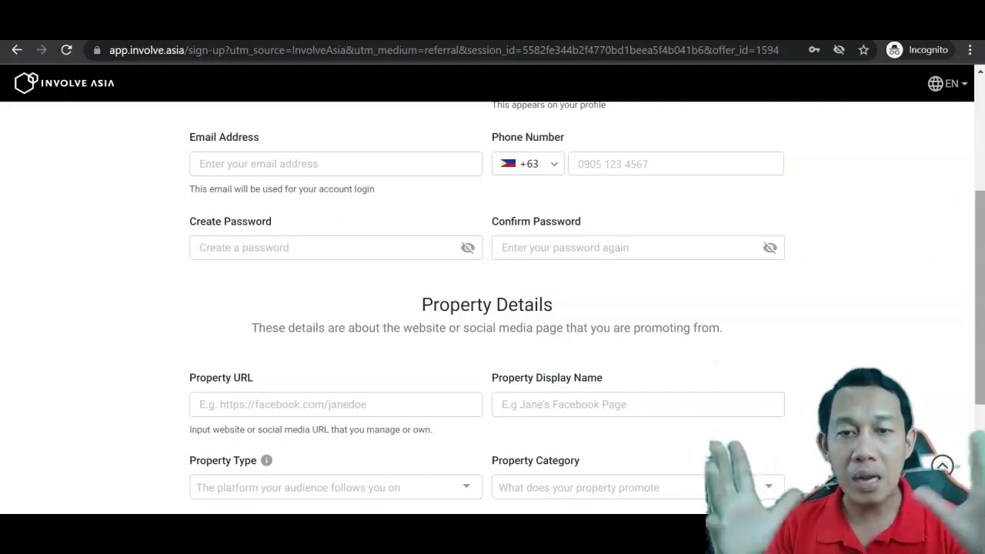
Step: Examine the Property URL and Property Display Name fields and the available Property Type options
{"action": "scroll", "coordinate": [982, 251], "scroll_direction": "down", "scroll_amount": 1}
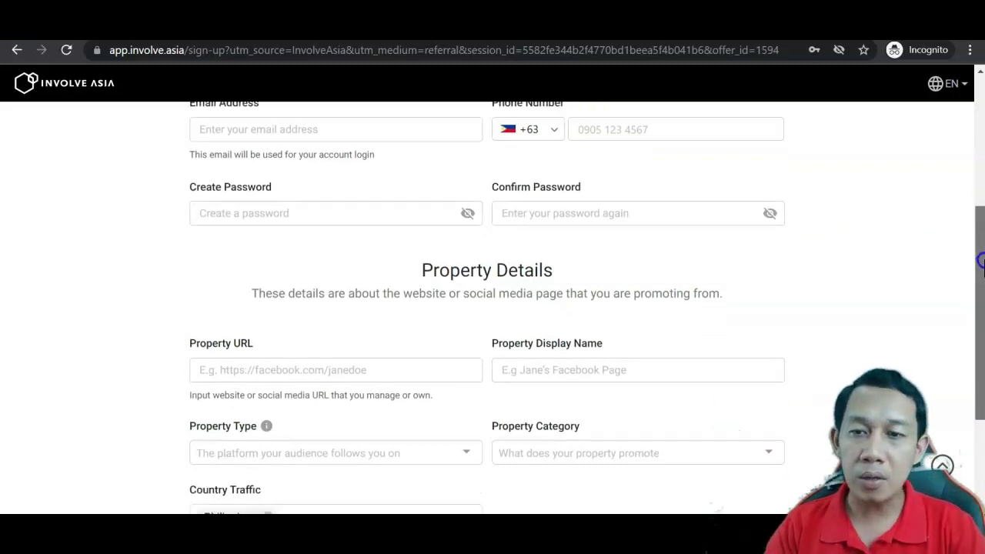
{"action": "left_click", "coordinate": [305, 326]}
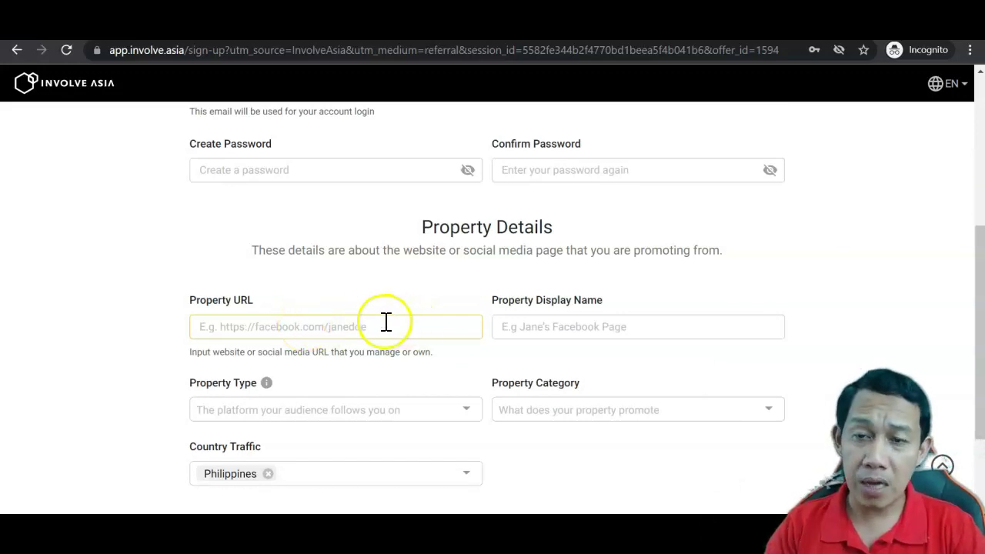
{"action": "left_click", "coordinate": [347, 367]}
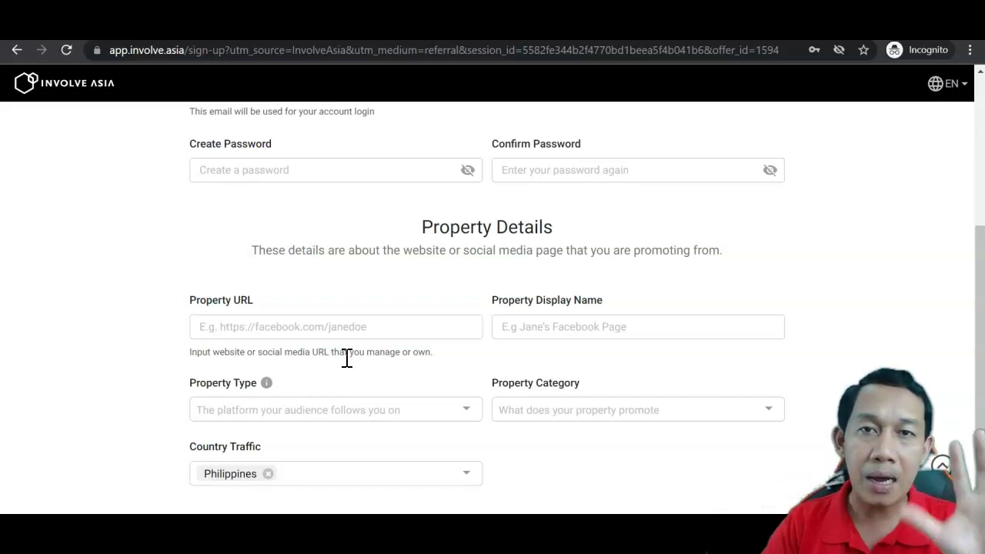
{"action": "left_click", "coordinate": [282, 335]}
{"action": "left_click", "coordinate": [358, 329]}
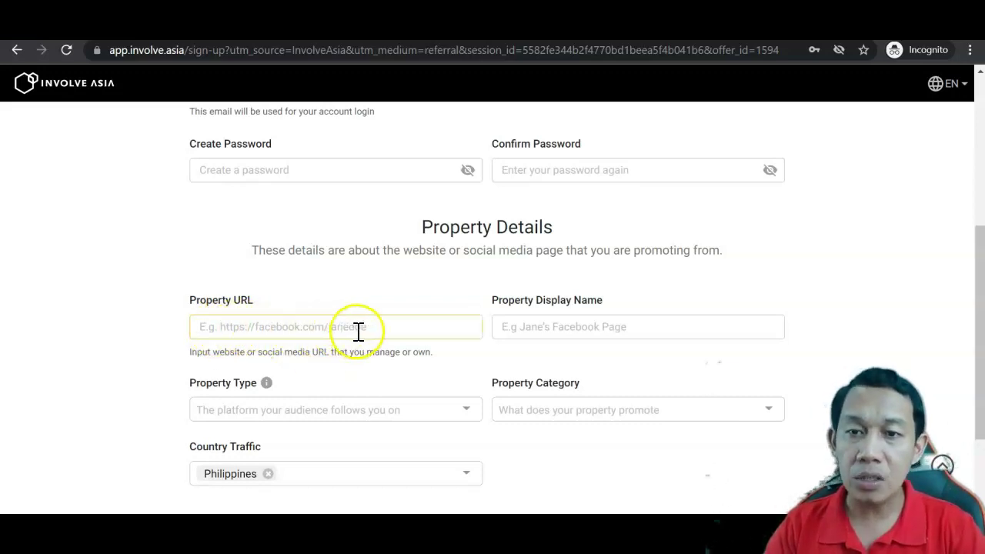
{"action": "left_click", "coordinate": [533, 325]}
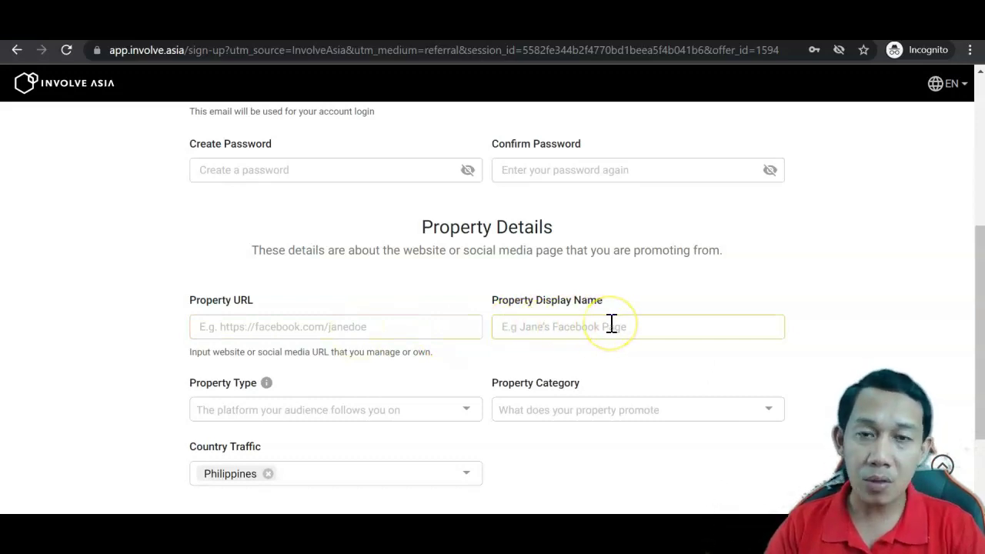
{"action": "left_click", "coordinate": [237, 409]}
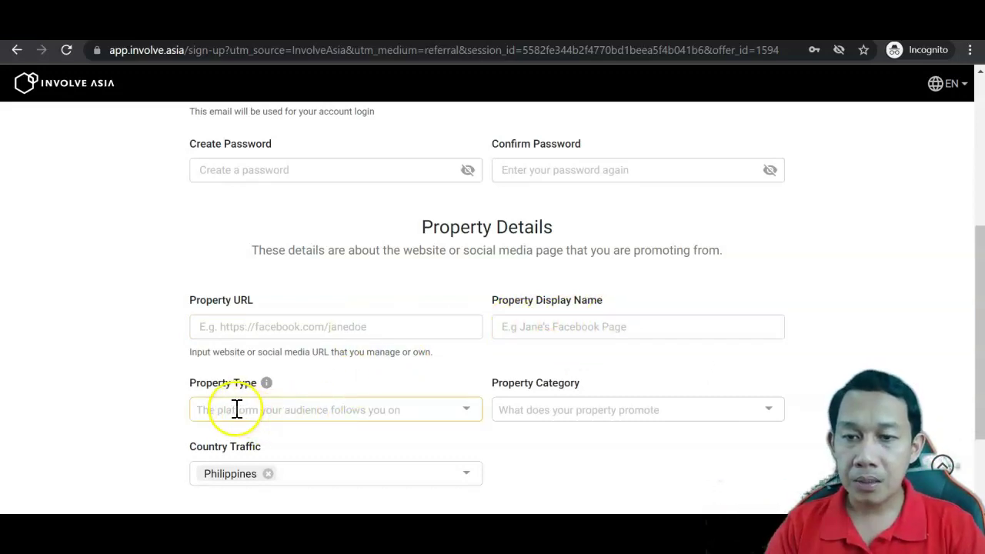
{"action": "left_click", "coordinate": [431, 419]}
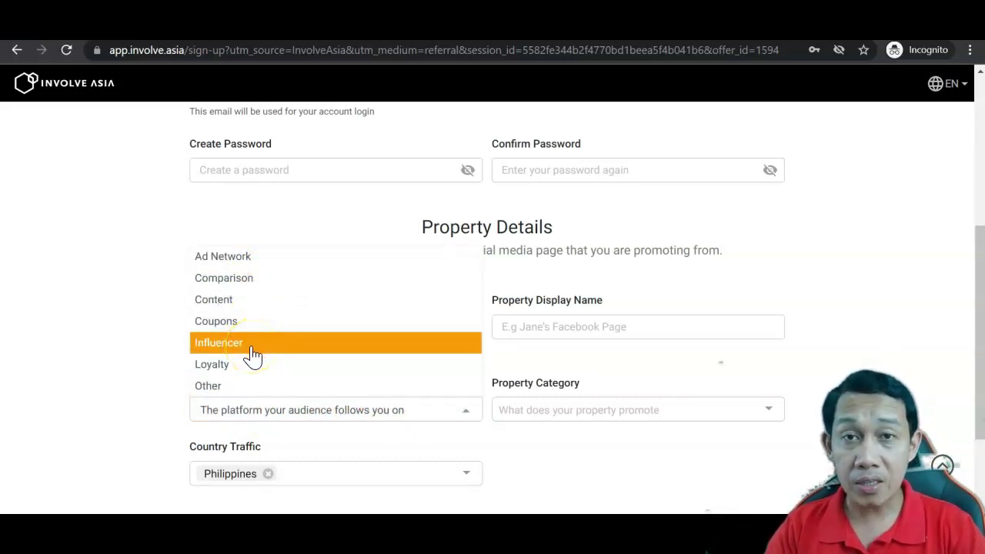
Step: Examine the Property Category options, the Country Traffic setting and the ownership agreement near the end of the sign-up form
{"action": "left_click", "coordinate": [524, 406]}
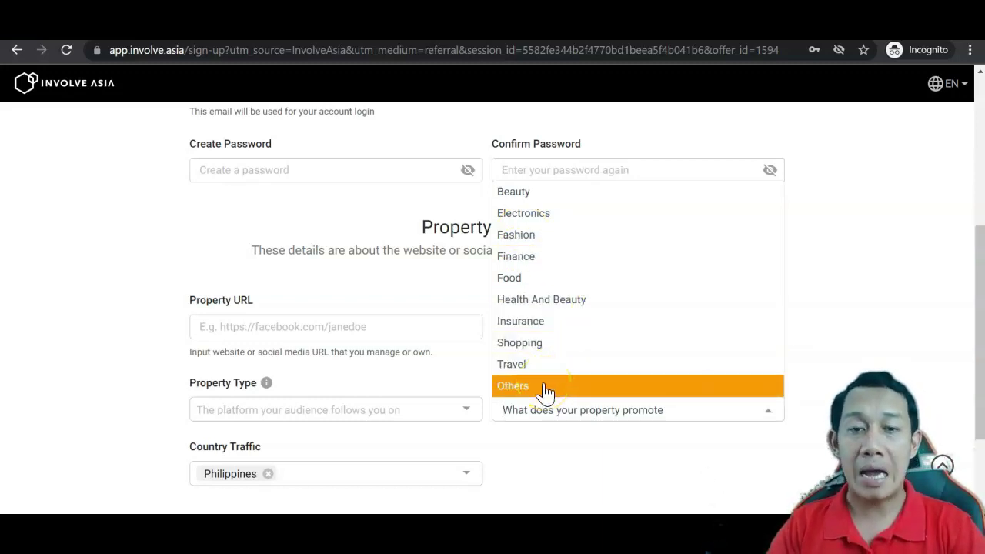
{"action": "left_click_drag", "start_coordinate": [976, 299], "coordinate": [982, 371]}
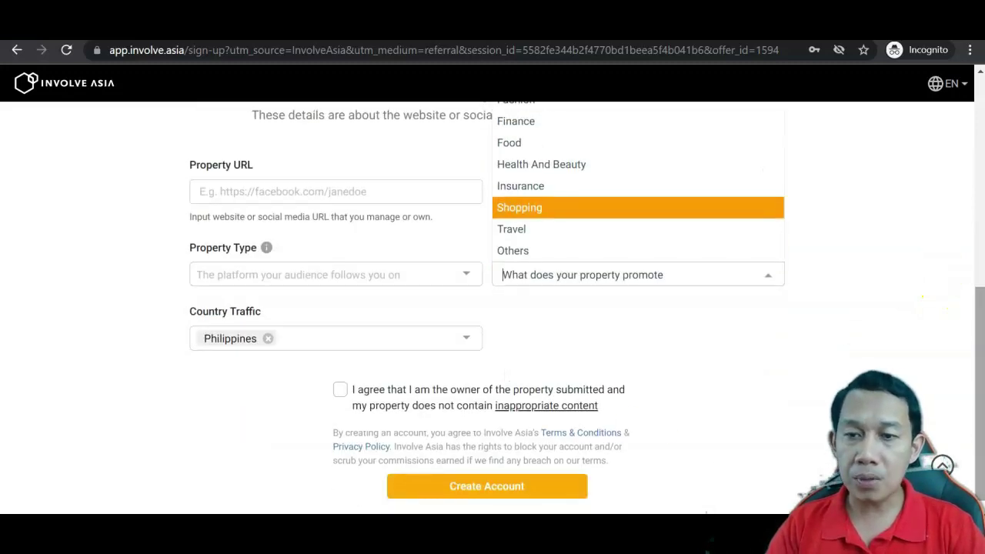
{"action": "left_click", "coordinate": [286, 348]}
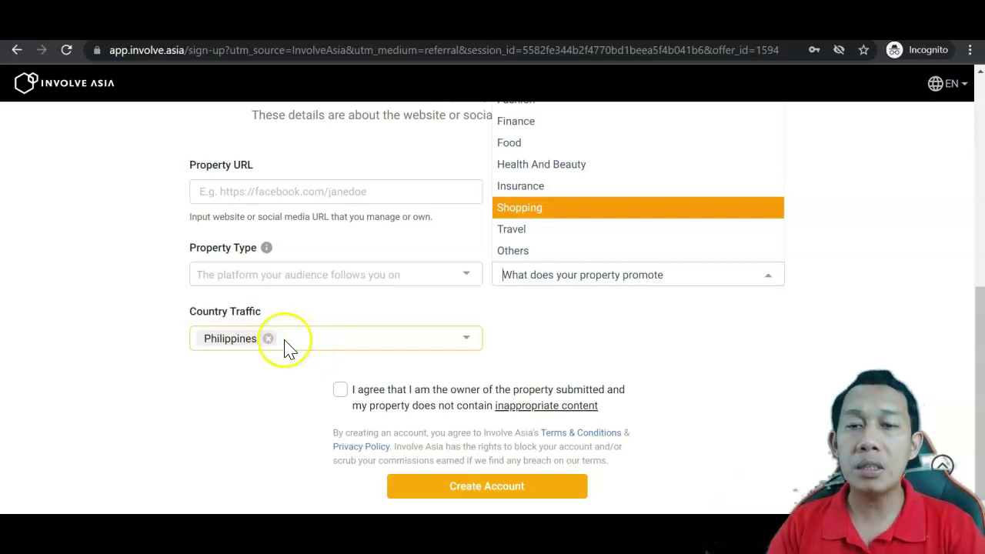
{"action": "left_click", "coordinate": [344, 400]}
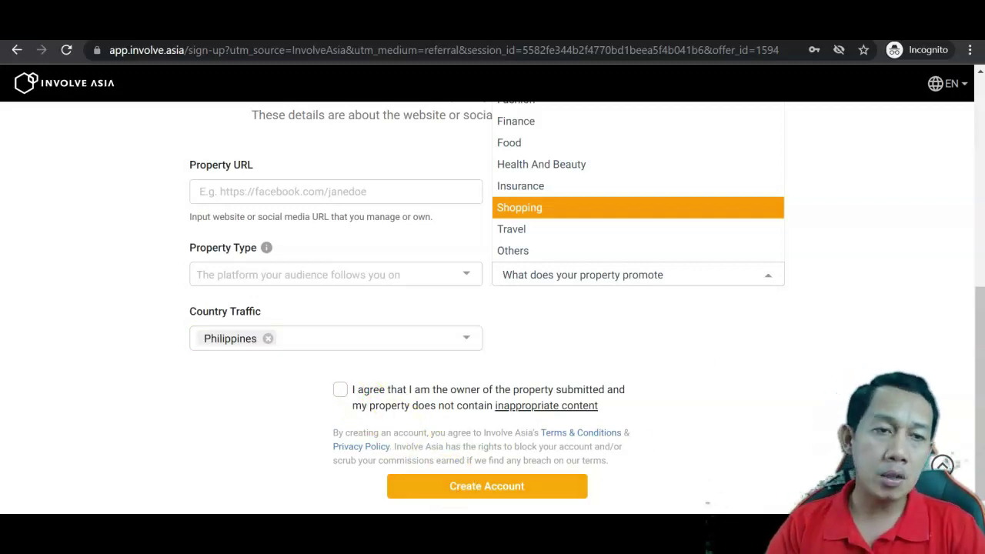
{"action": "left_click", "coordinate": [983, 352]}
{"action": "left_click_drag", "start_coordinate": [983, 352], "coordinate": [981, 279]}
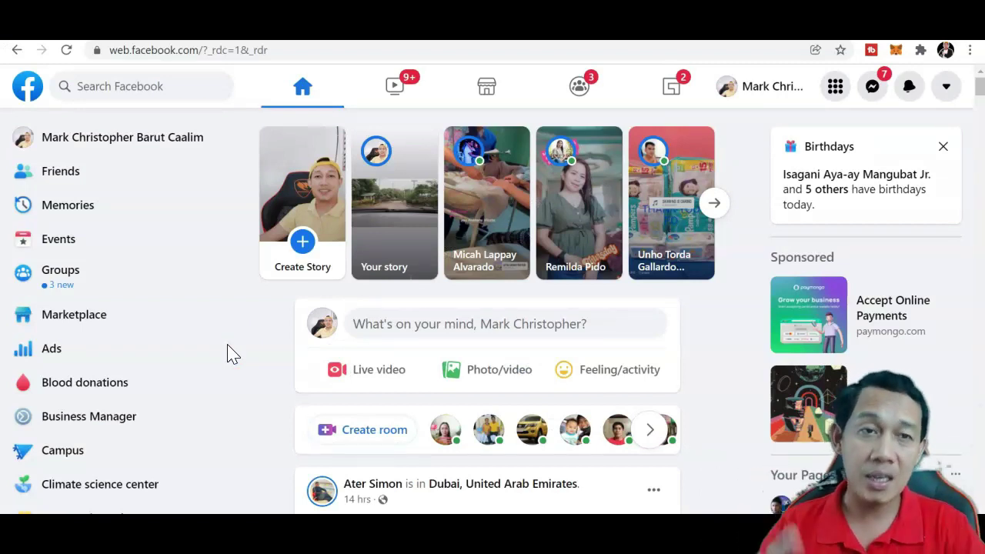
Step: Start creating a new Page on Facebook and name it "Clothing for 2022"
{"action": "left_click", "coordinate": [834, 89]}
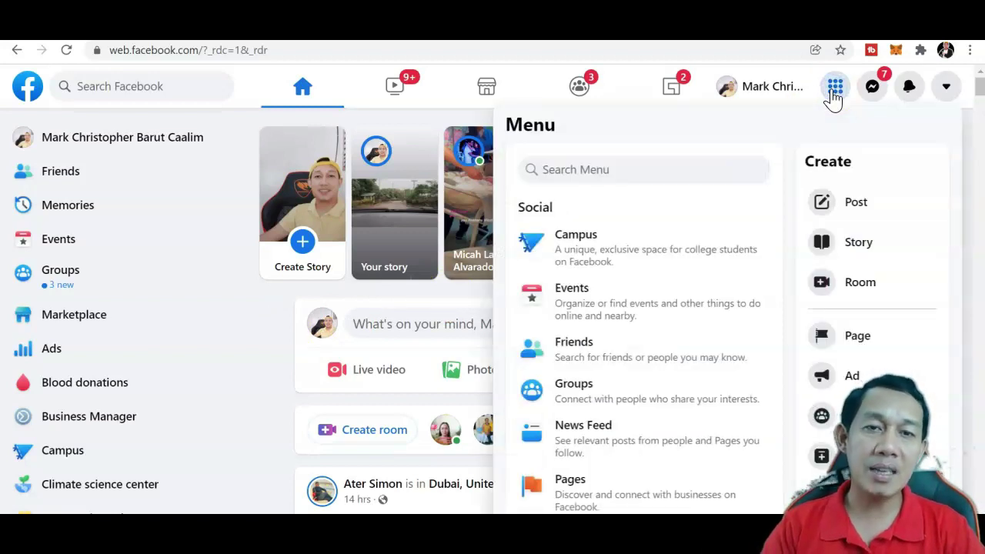
{"action": "left_click", "coordinate": [852, 337]}
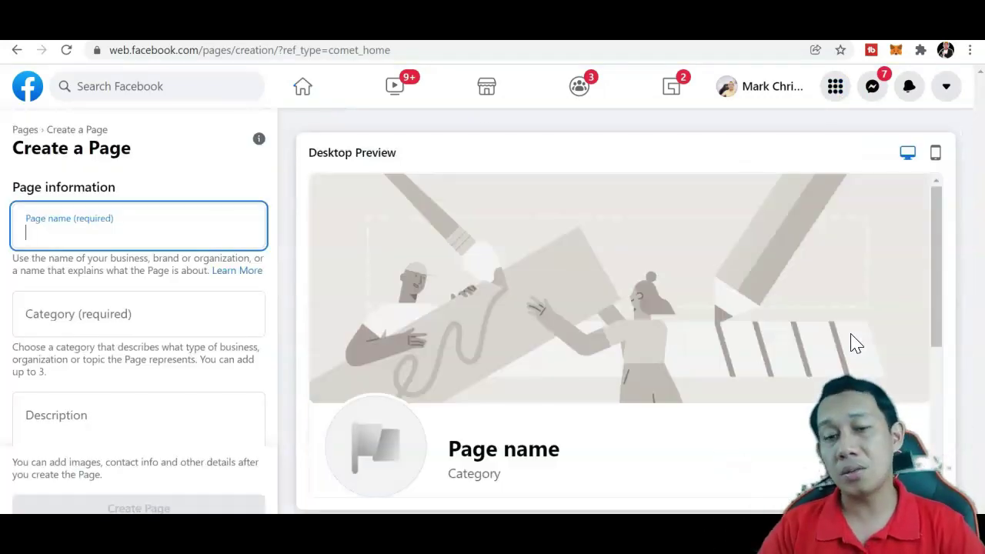
{"action": "left_click", "coordinate": [137, 240]}
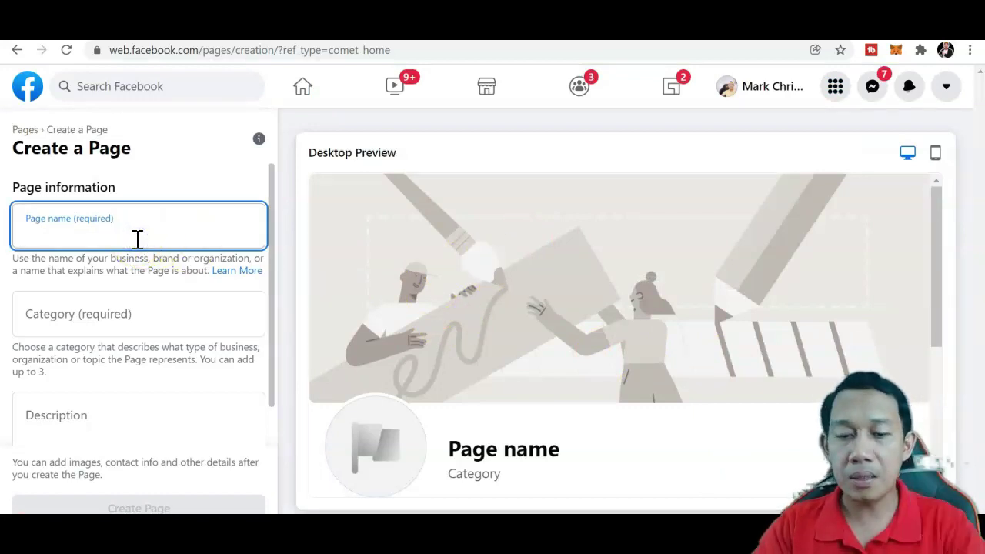
{"action": "type", "text": "clothi"}
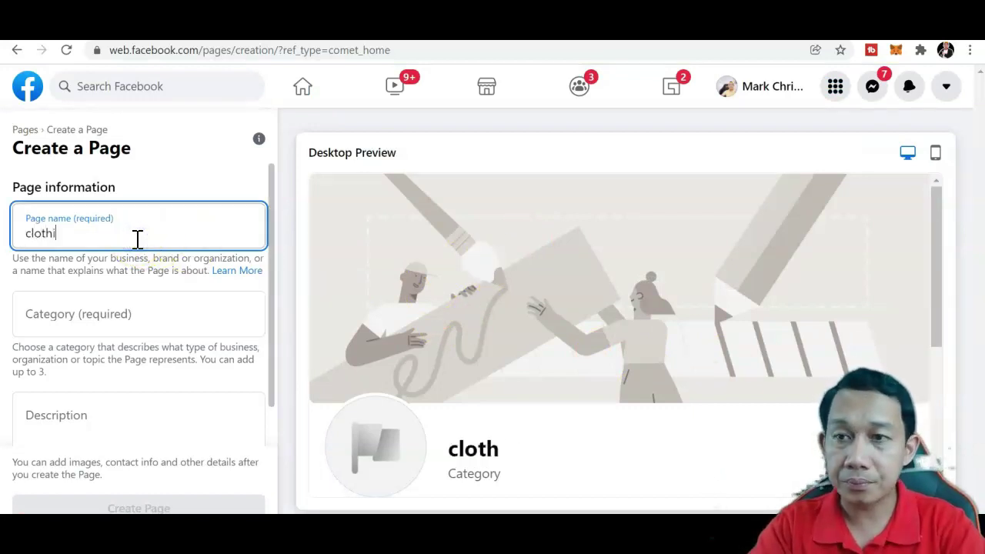
{"action": "type", "text": "ng"}
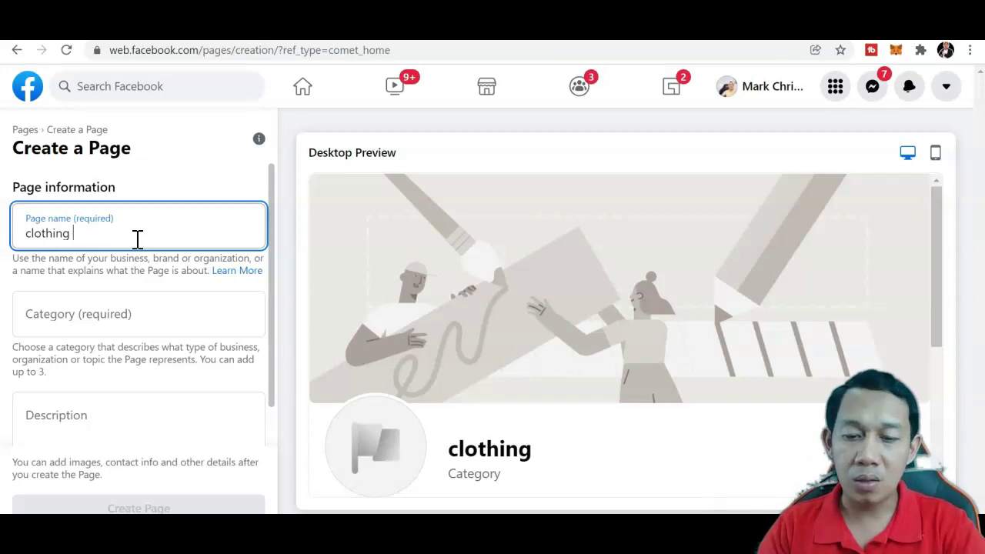
{"action": "type", "text": "f"}
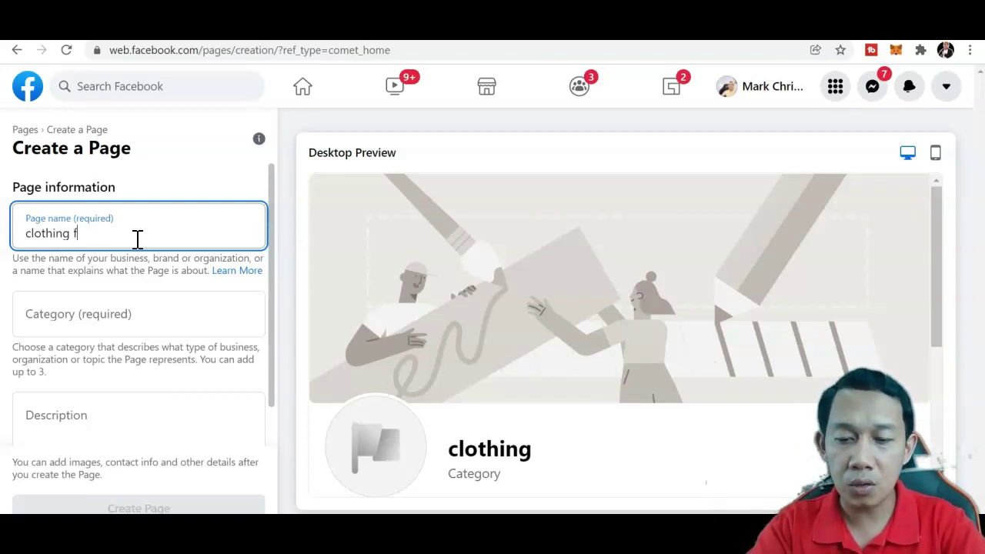
{"action": "type", "text": "or 2022"}
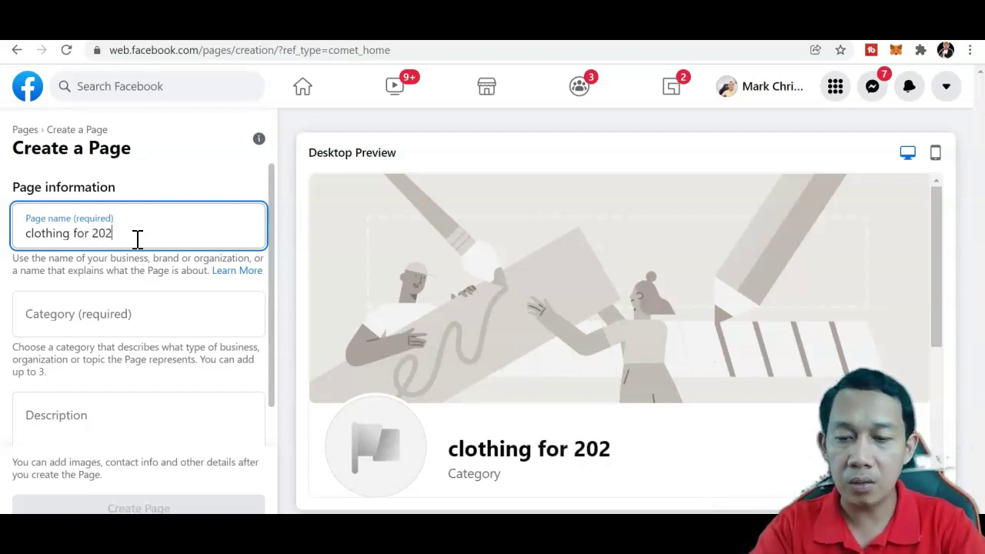
Step: Search the page categories for "clothing" and assign Clothing (Brand) to the new Page
{"action": "left_click", "coordinate": [82, 316]}
{"action": "left_click_drag", "start_coordinate": [271, 260], "coordinate": [277, 315]}
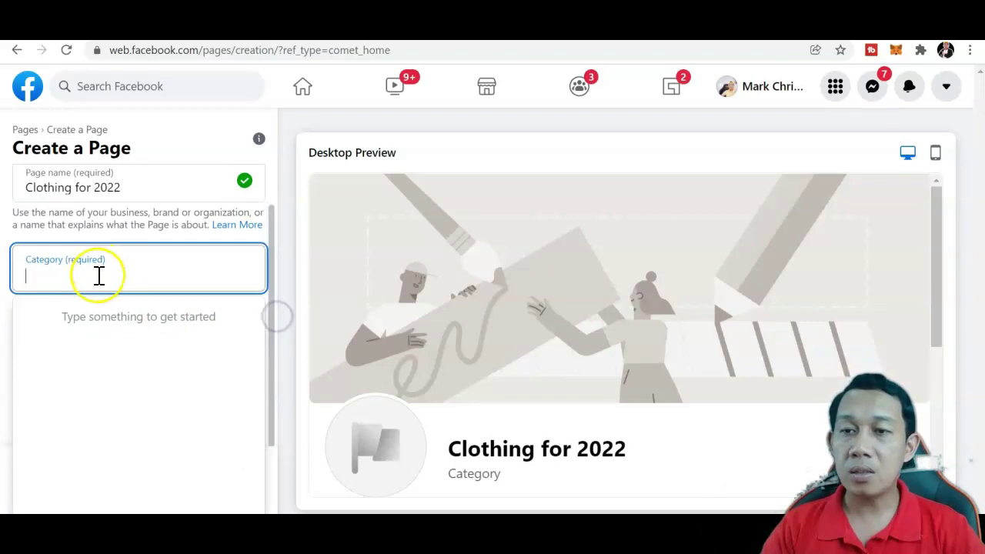
{"action": "left_click", "coordinate": [99, 277]}
{"action": "left_click", "coordinate": [101, 279]}
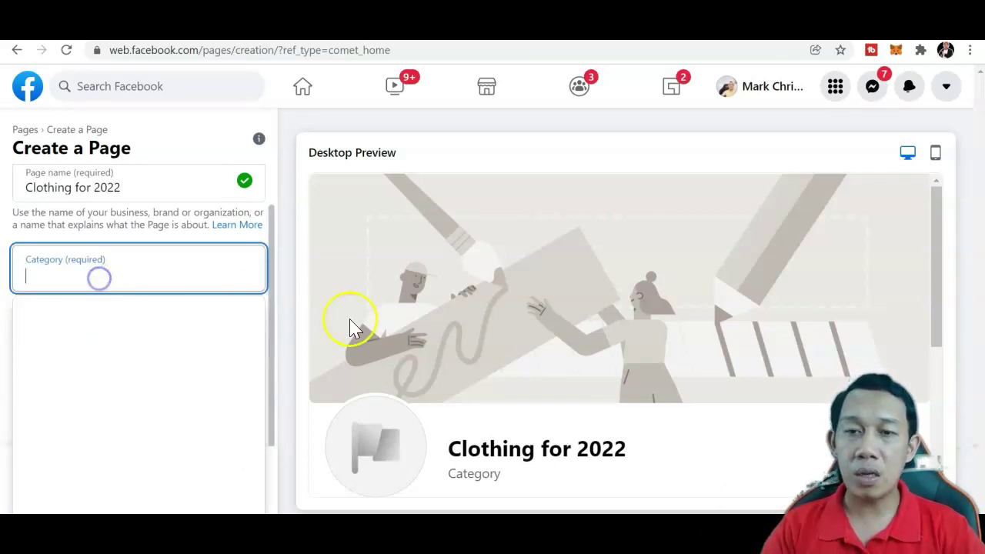
{"action": "left_click", "coordinate": [945, 247]}
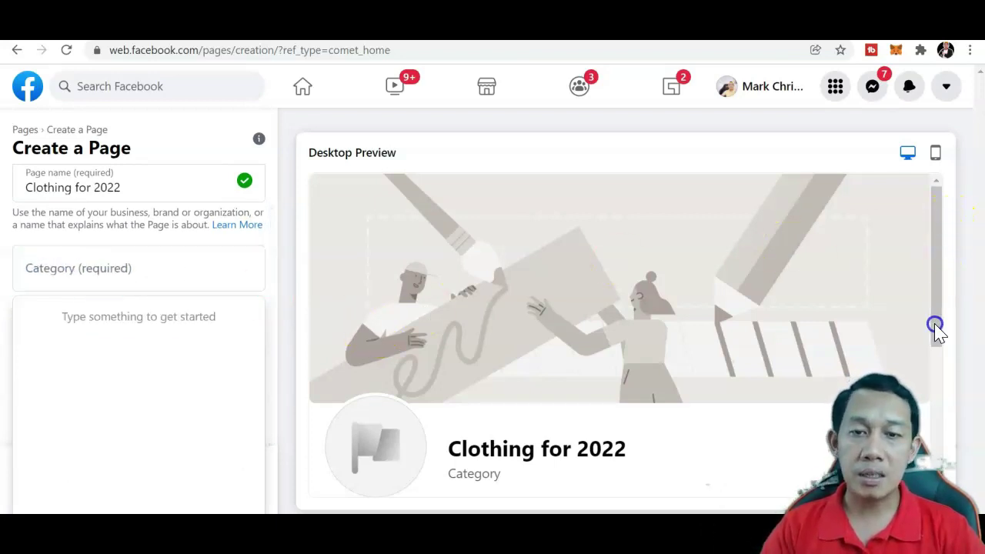
{"action": "left_click_drag", "start_coordinate": [936, 292], "coordinate": [937, 353]}
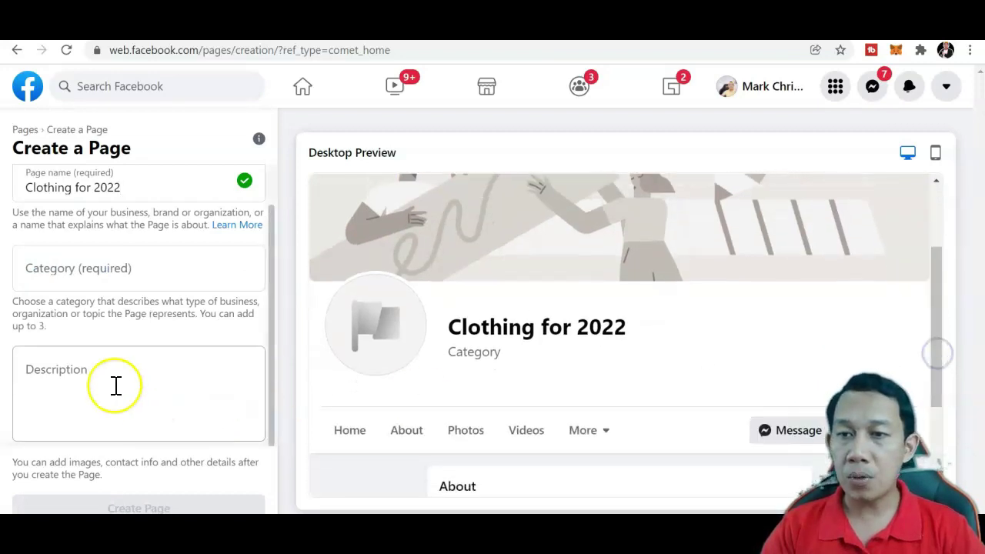
{"action": "left_click", "coordinate": [270, 436]}
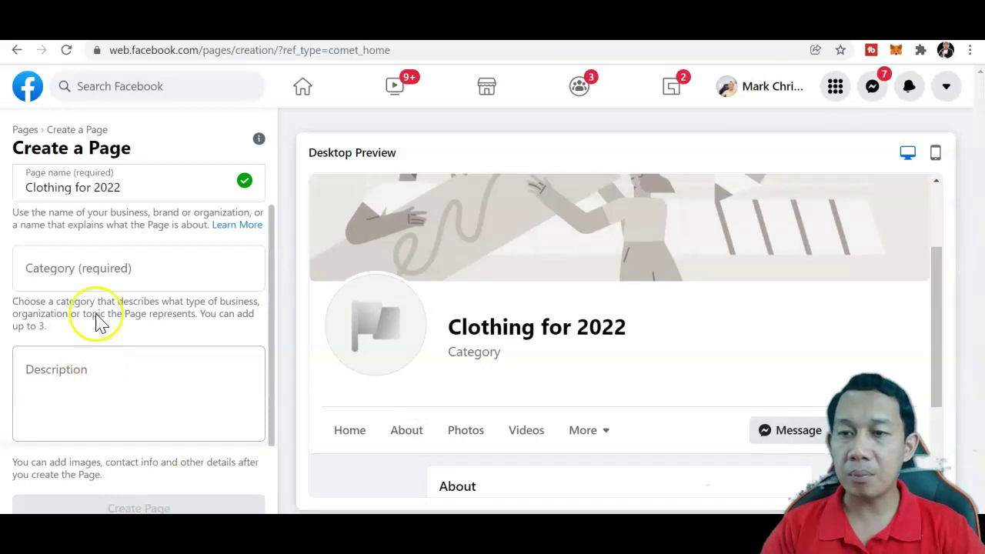
{"action": "left_click", "coordinate": [111, 275]}
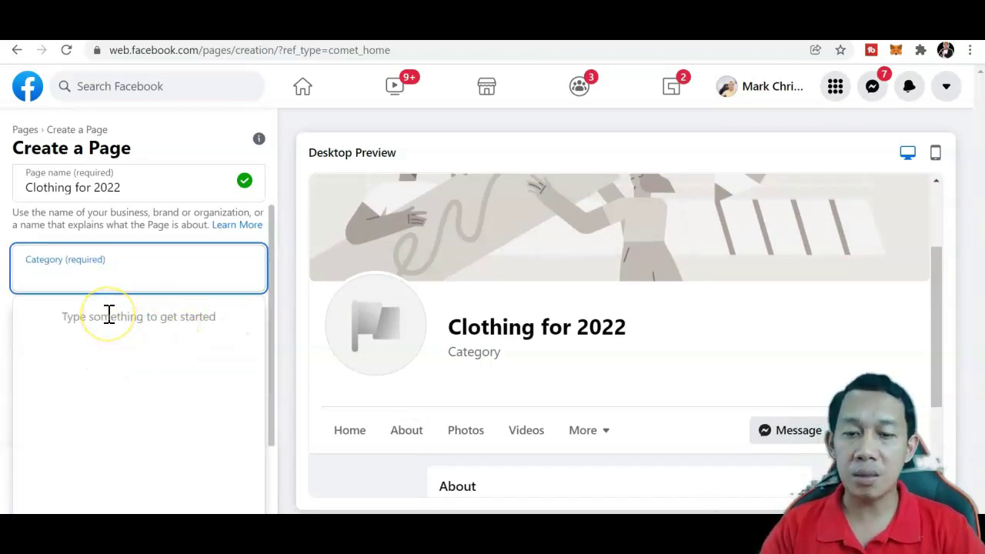
{"action": "type", "text": "clothing"}
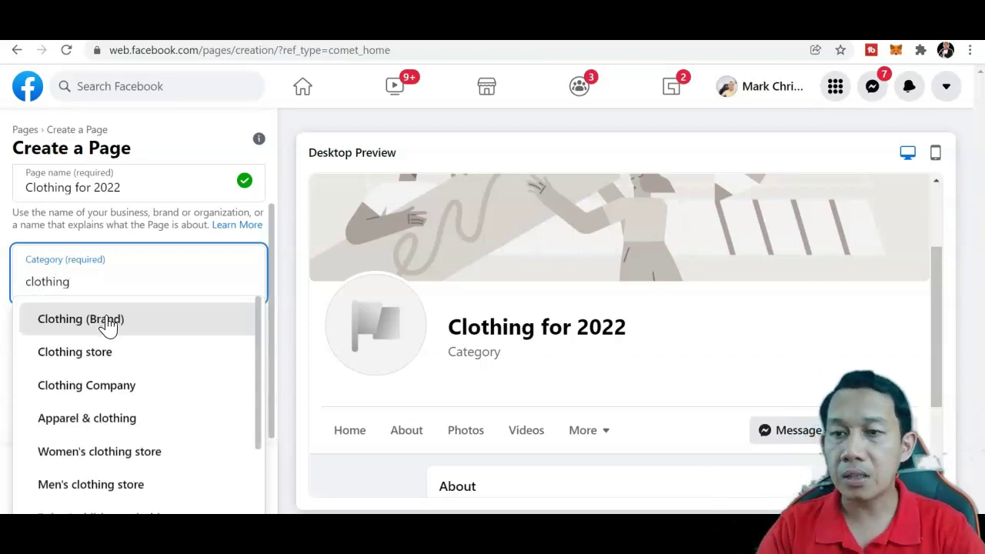
{"action": "left_click", "coordinate": [105, 321]}
Step: Fill in the new Page's description with "its all about clothing"
{"action": "left_click", "coordinate": [133, 391]}
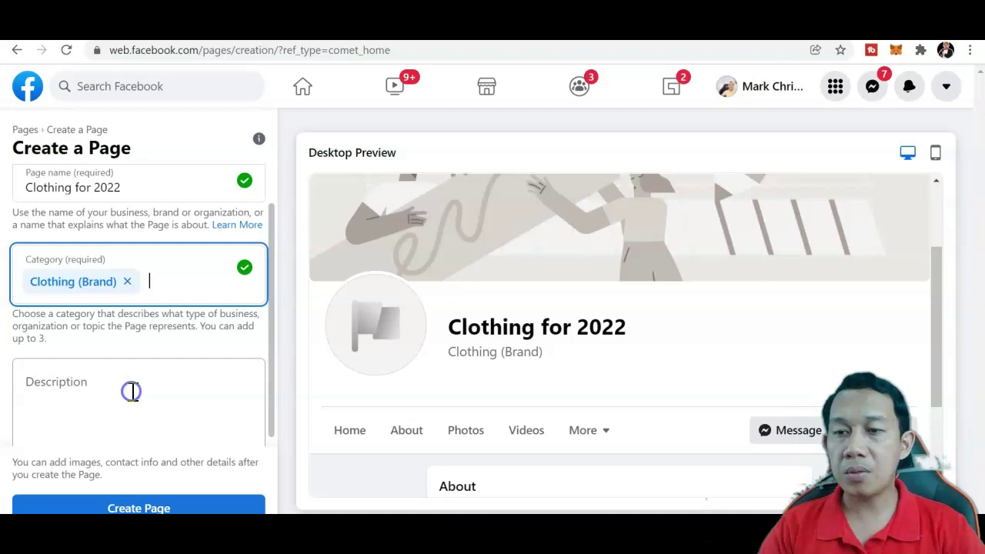
{"action": "type", "text": "its all abot"}
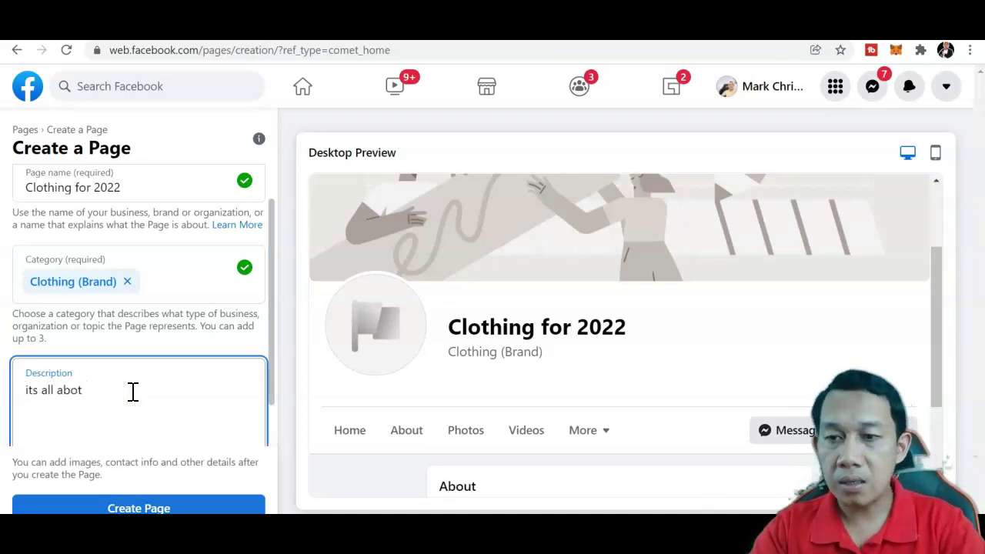
{"action": "key", "text": "BackSpace"}
{"action": "type", "text": "ut clothing"}
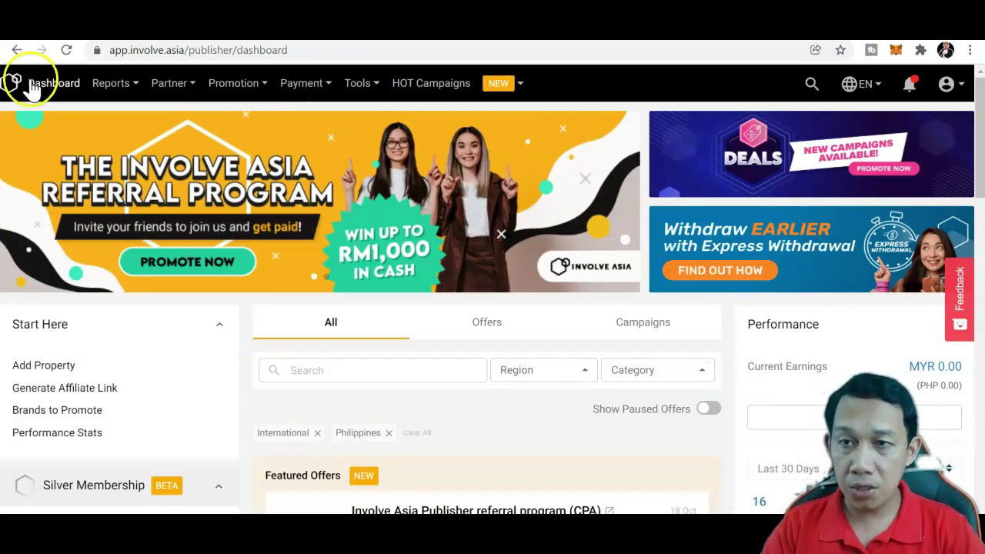
Step: Look over the Involve Asia publisher dashboard, including its navigation options, featured offers and first few latest campaigns
{"action": "mouse_move", "coordinate": [113, 93]}
{"action": "mouse_move", "coordinate": [158, 89]}
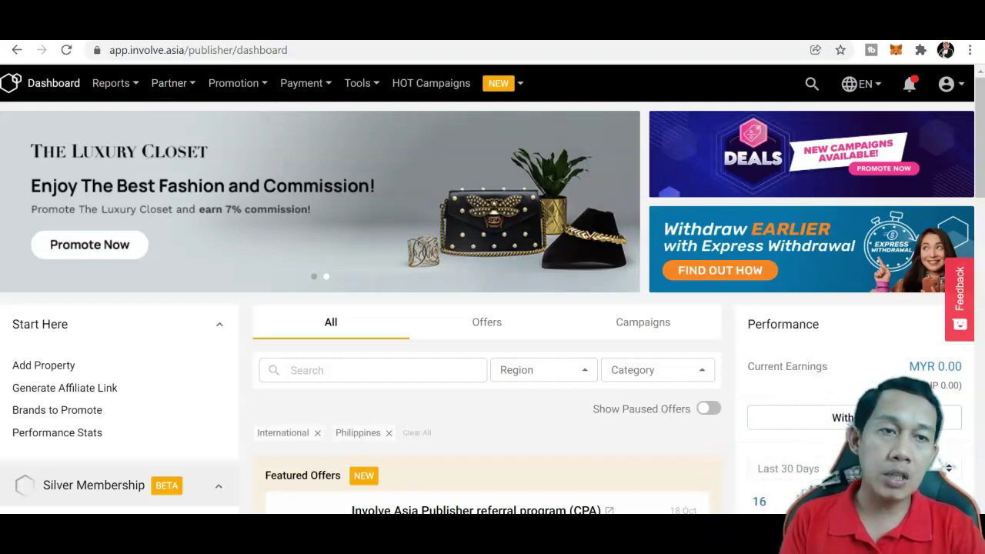
{"action": "scroll", "coordinate": [493, 308], "scroll_direction": "down", "scroll_amount": 4}
{"action": "scroll", "coordinate": [487, 308], "scroll_direction": "down", "scroll_amount": 5}
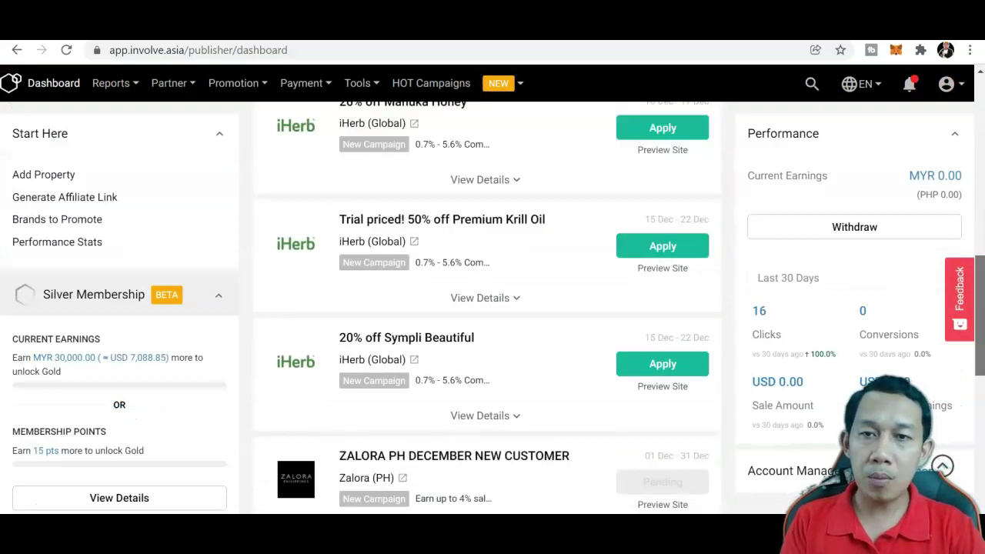
{"action": "scroll", "coordinate": [973, 241], "scroll_direction": "up", "scroll_amount": 5}
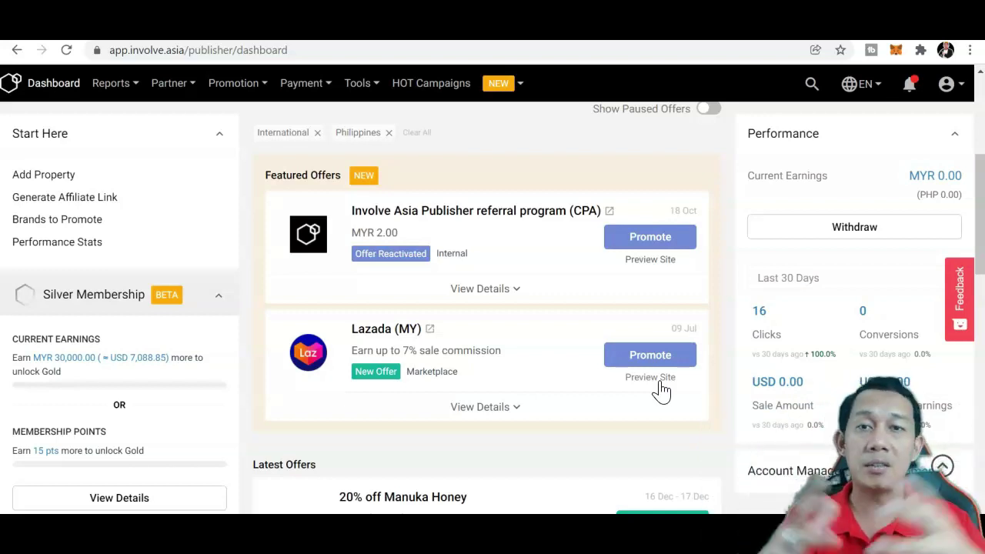
Step: Browse the Latest Offers list, comparing commissions and Apply, Pending or Promote status from the iHerb campaigns through Zalora, Shopple and Shopee PH
{"action": "left_click", "coordinate": [979, 200]}
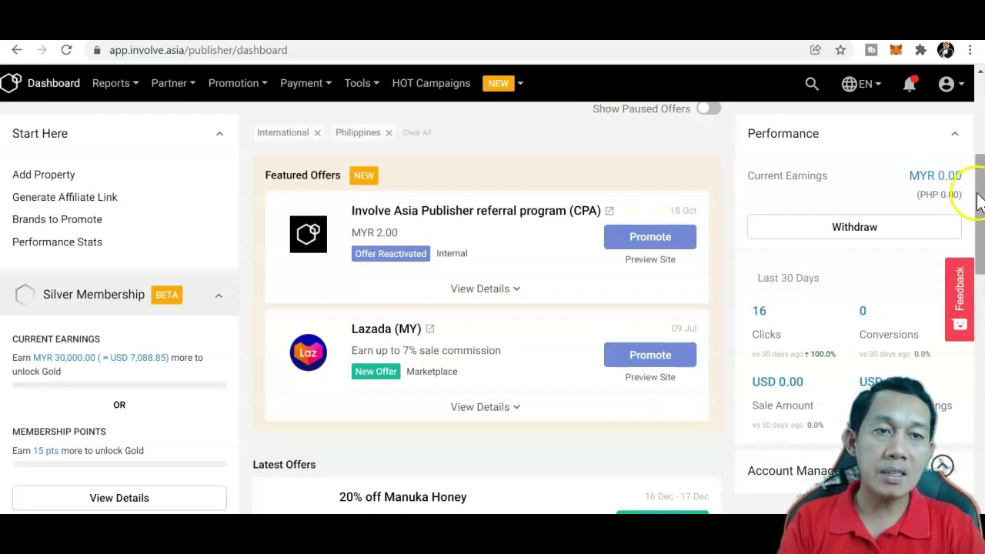
{"action": "left_click_drag", "start_coordinate": [979, 200], "coordinate": [979, 302]}
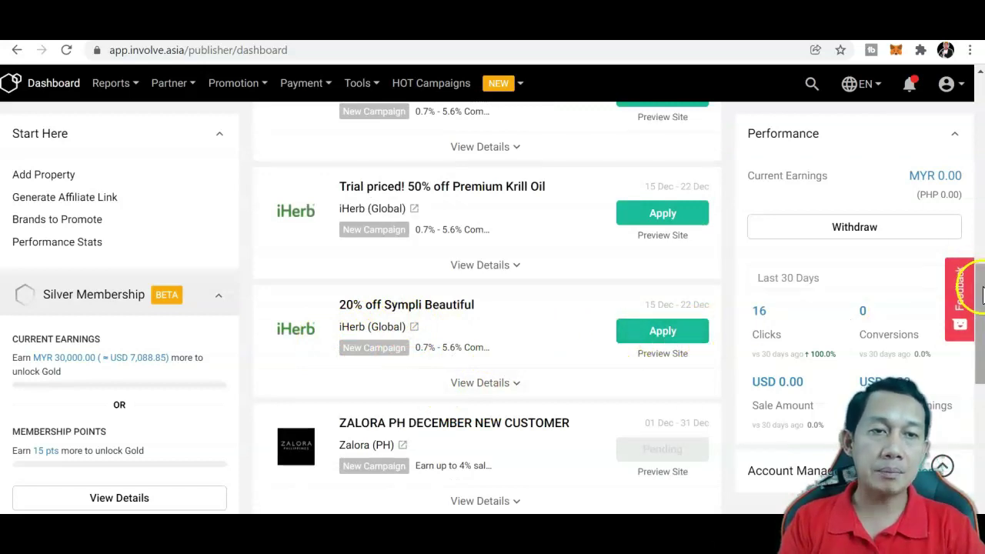
{"action": "left_click_drag", "start_coordinate": [979, 300], "coordinate": [979, 362]}
{"action": "scroll", "coordinate": [501, 394], "scroll_direction": "down", "scroll_amount": 3}
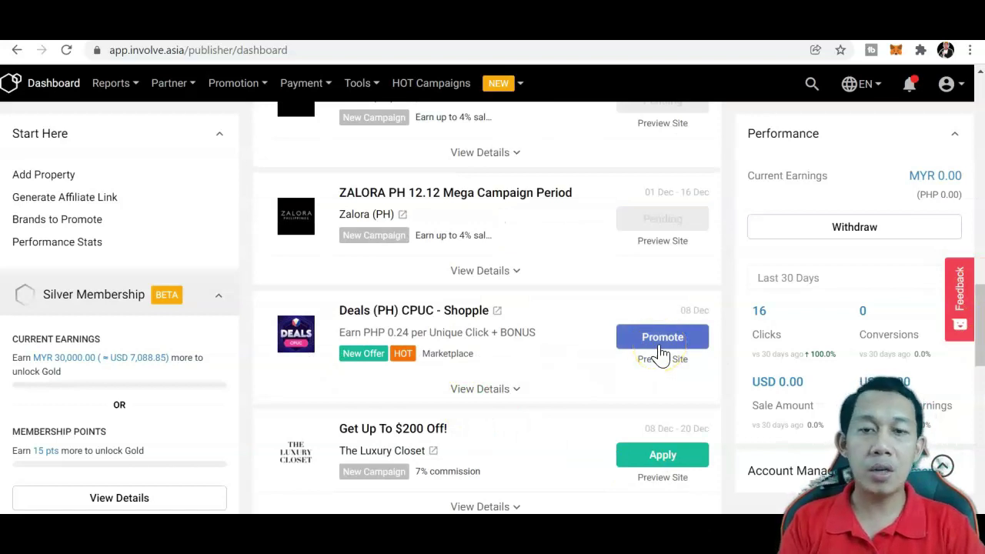
{"action": "left_click", "coordinate": [979, 339]}
{"action": "left_click_drag", "start_coordinate": [979, 339], "coordinate": [979, 422]}
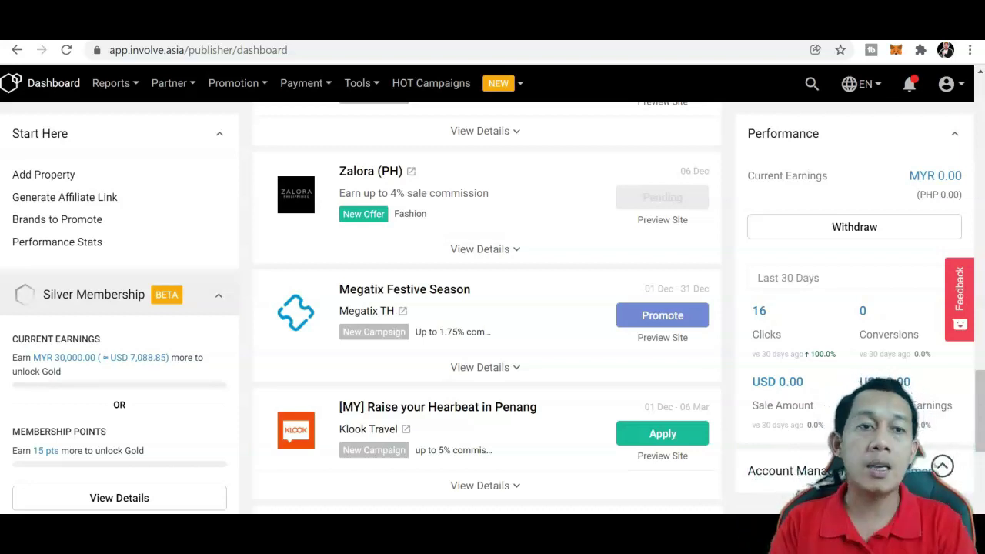
{"action": "left_click_drag", "start_coordinate": [976, 396], "coordinate": [982, 416]}
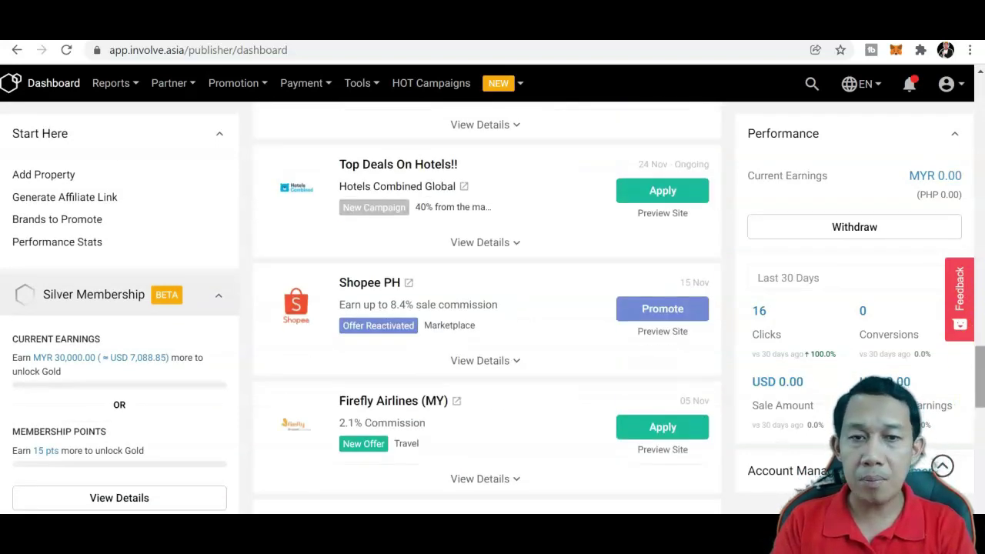
{"action": "left_click", "coordinate": [670, 343]}
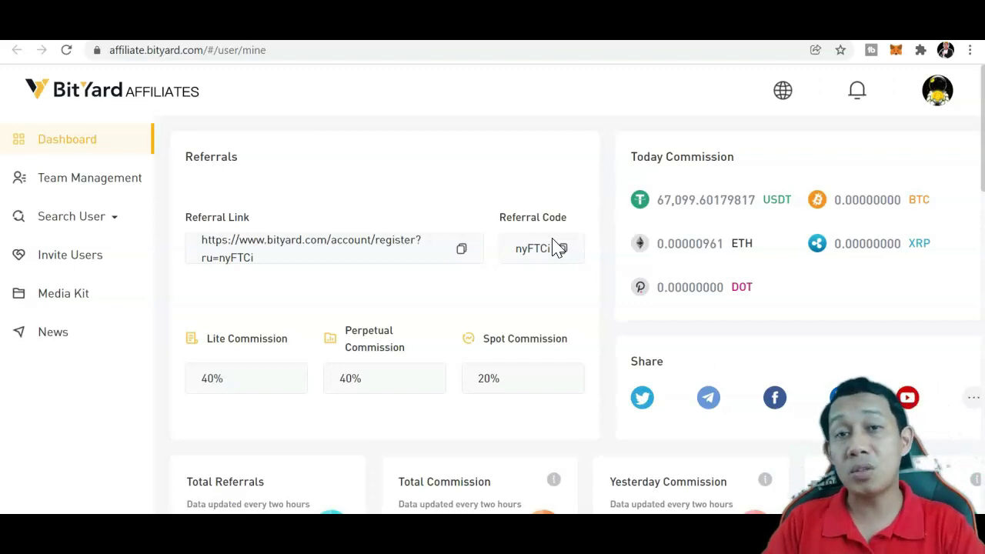
{"action": "left_click", "coordinate": [982, 150]}
{"action": "left_click_drag", "start_coordinate": [982, 150], "coordinate": [962, 84]}
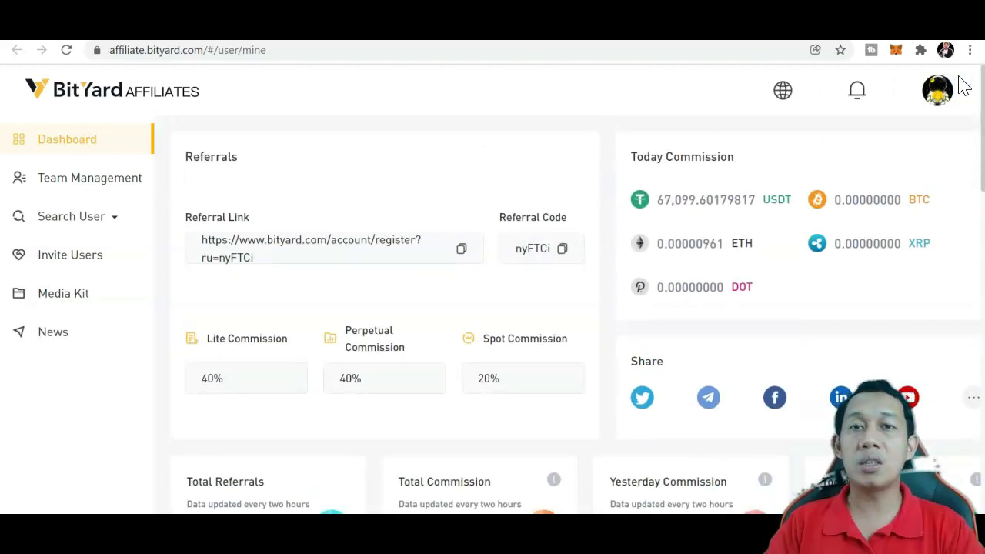